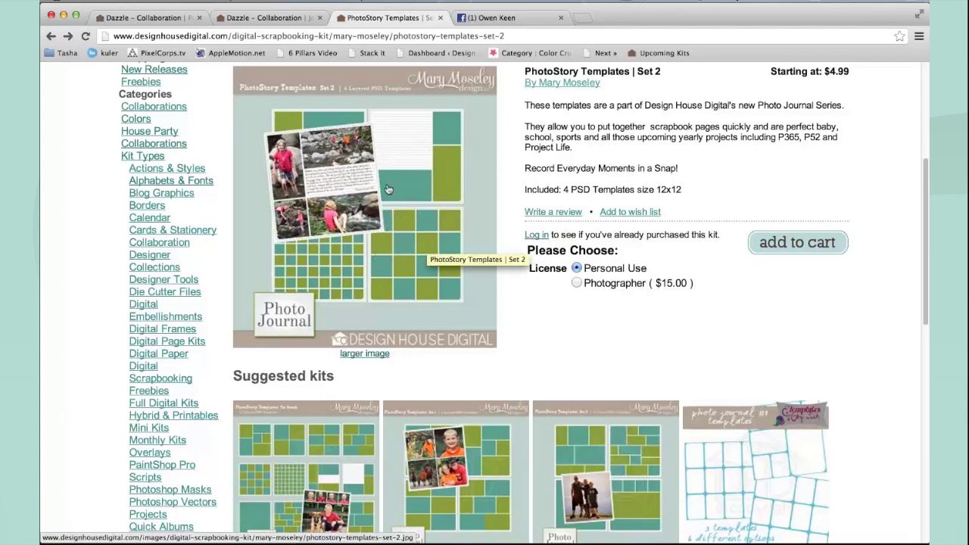
Step: Look over the Dazzle Journaling Cards page, then return to the Dazzle Collaboration Paper page
left_click(260, 16)
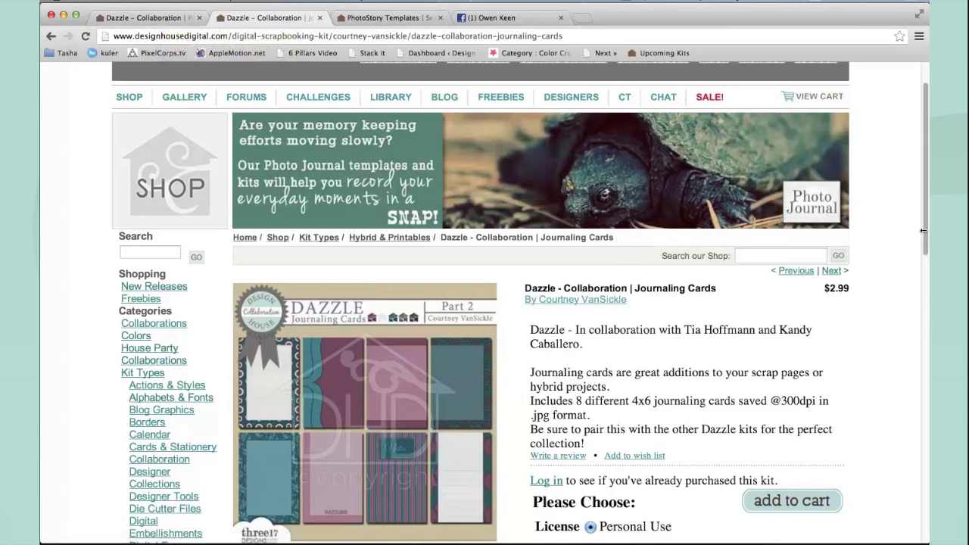
scroll(920, 181, "down", 5)
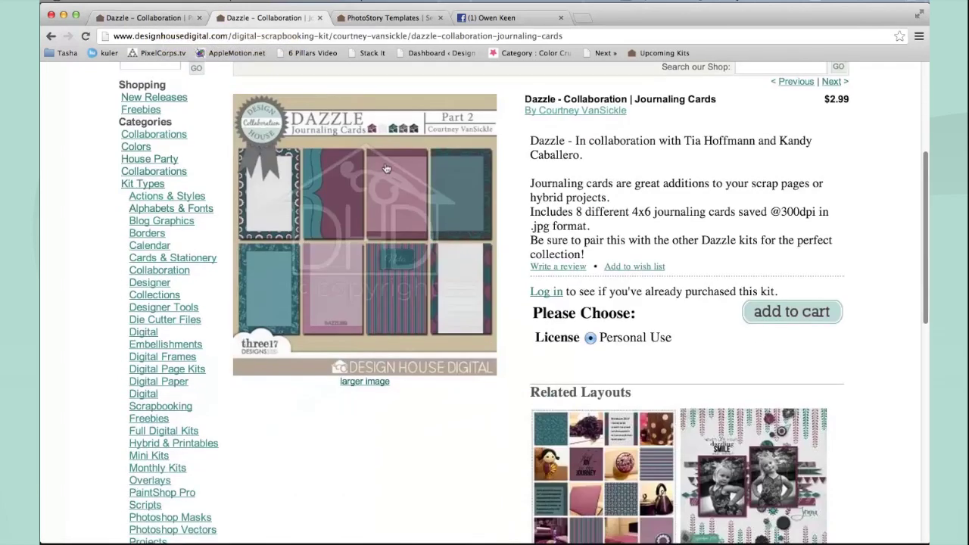
left_click(156, 18)
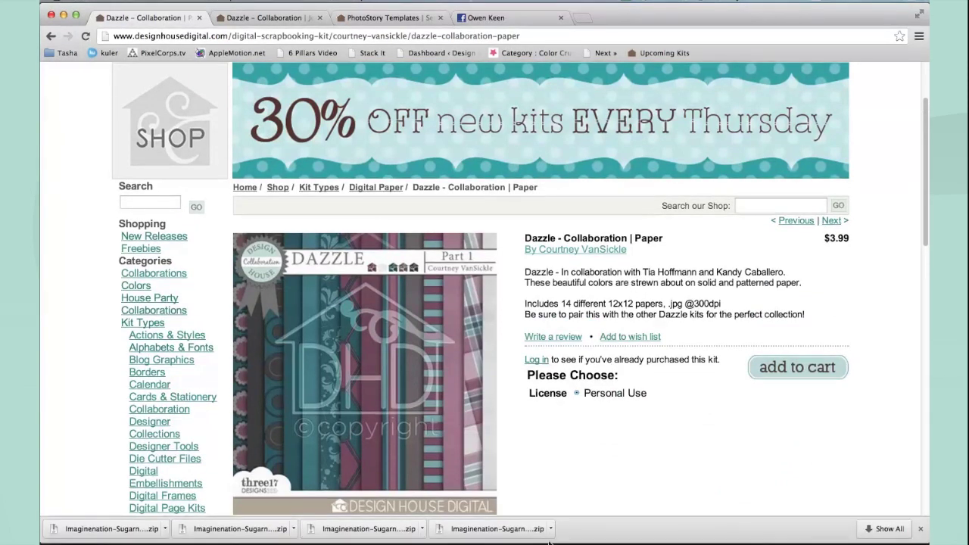
Step: Bring Photoshop forward and view the squares template, flowers, journal card and knob photo documents
mouse_move(556, 530)
left_click(681, 523)
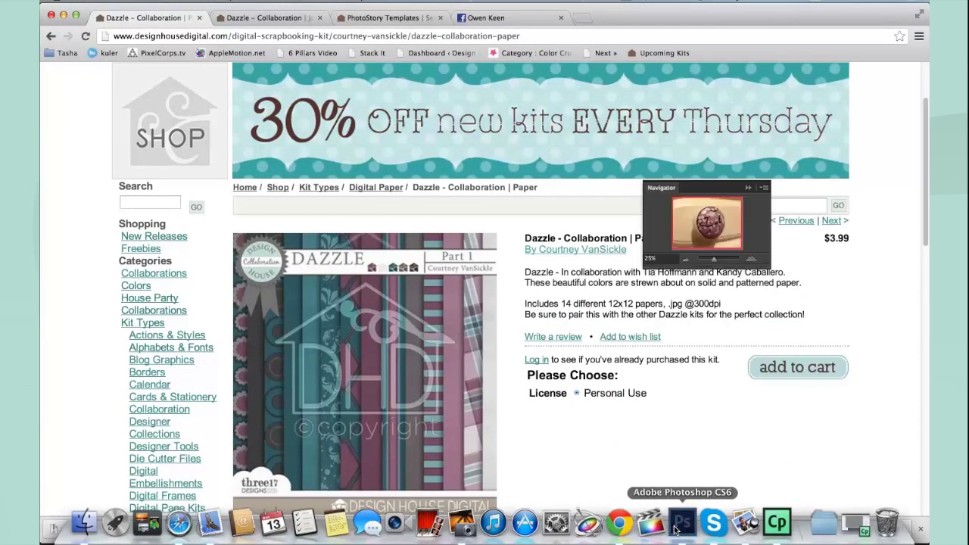
left_click(448, 44)
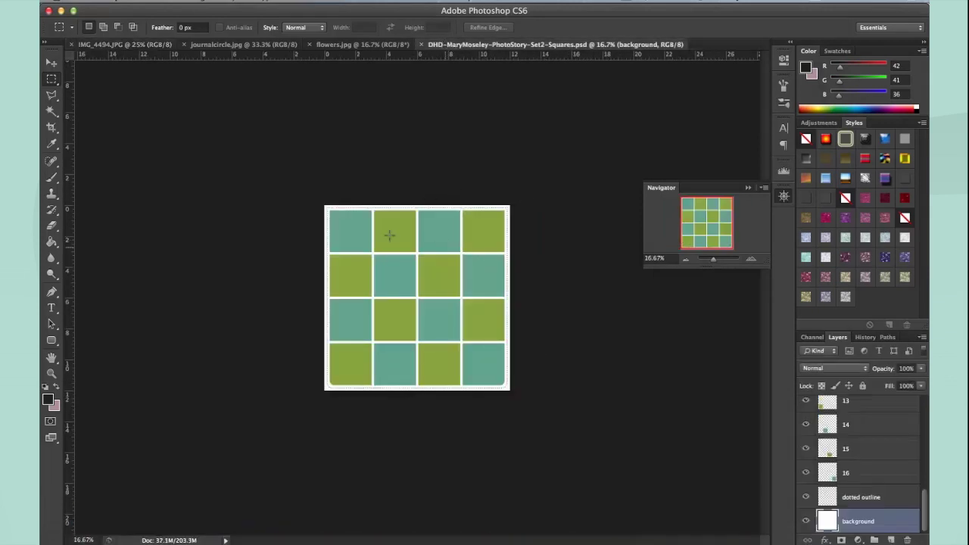
left_click(326, 44)
left_click(257, 46)
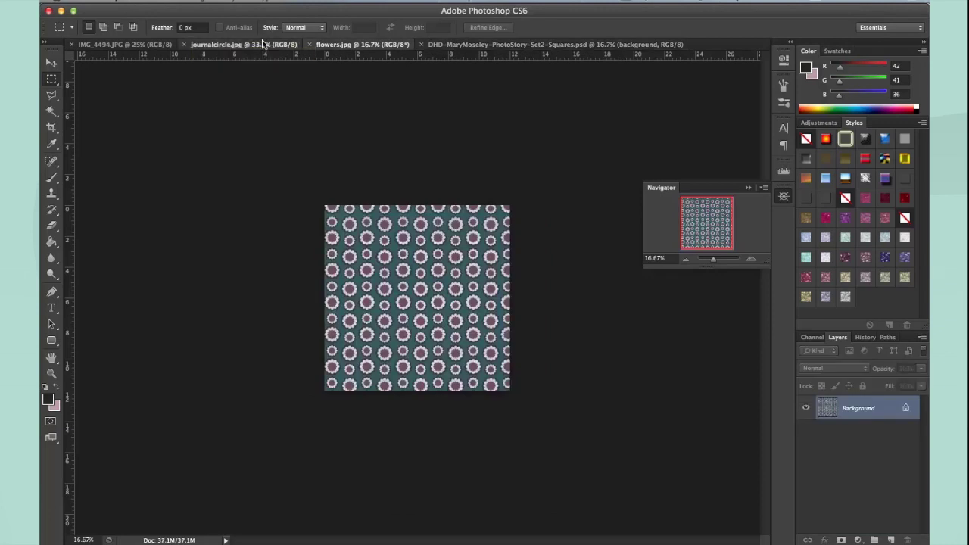
left_click(114, 44)
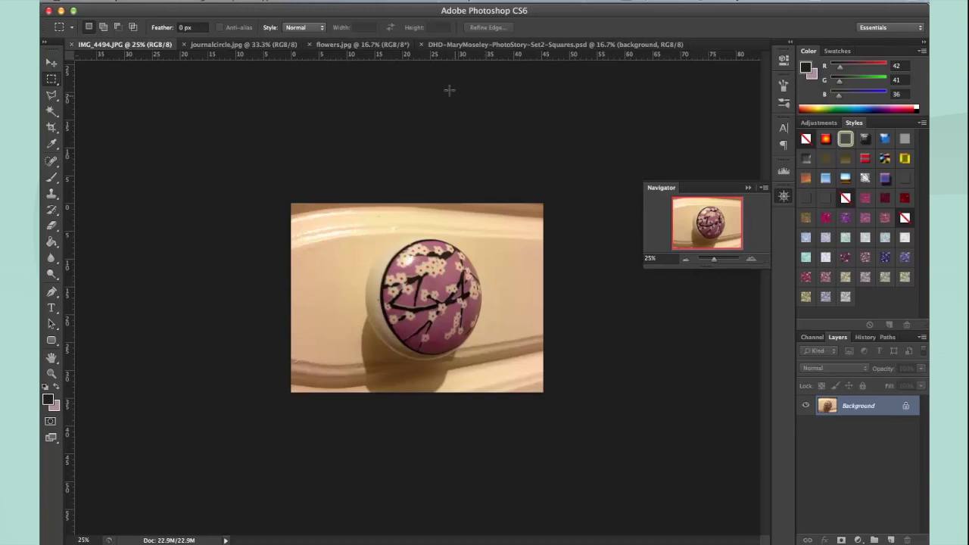
Step: Tile the four open documents with Window > Arrange > 4-up
left_click(427, 6)
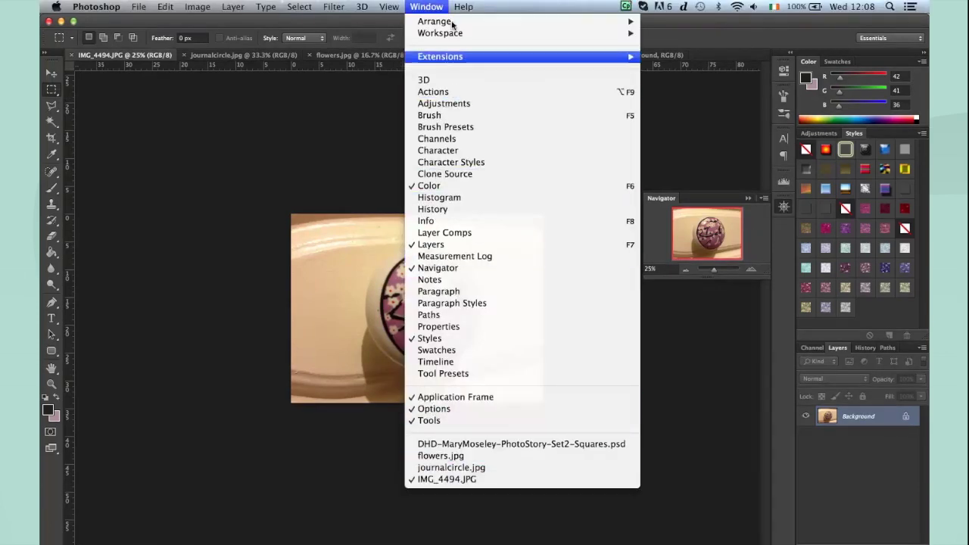
mouse_move(633, 21)
left_click(676, 107)
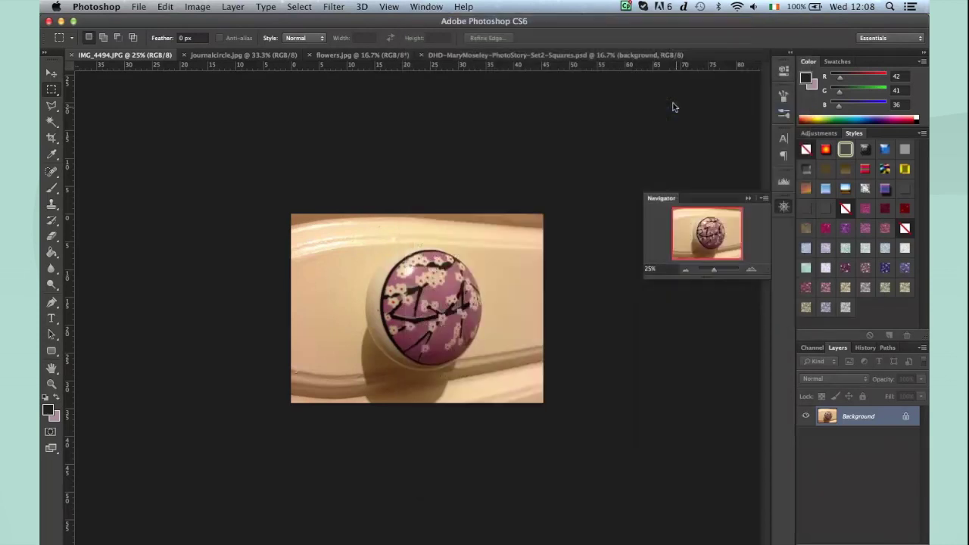
Step: Collapse the Navigator panel and make flowers.jpg active with the Move tool (V)
left_click(747, 198)
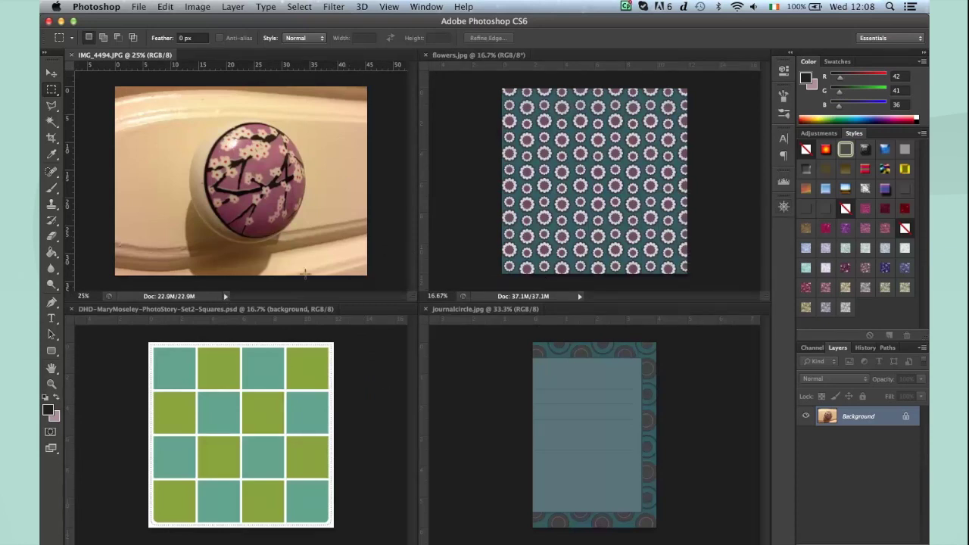
left_click(301, 425)
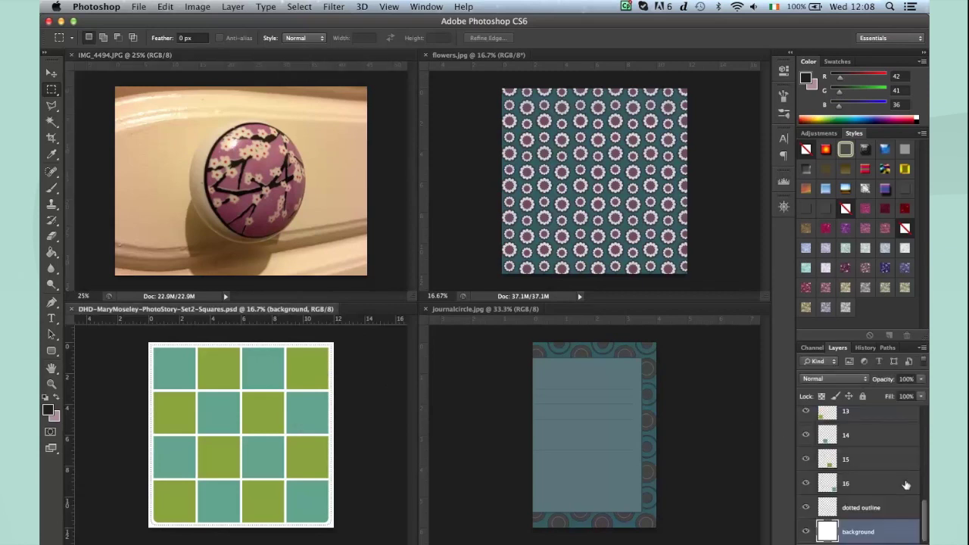
left_click_drag(920, 511, 921, 413)
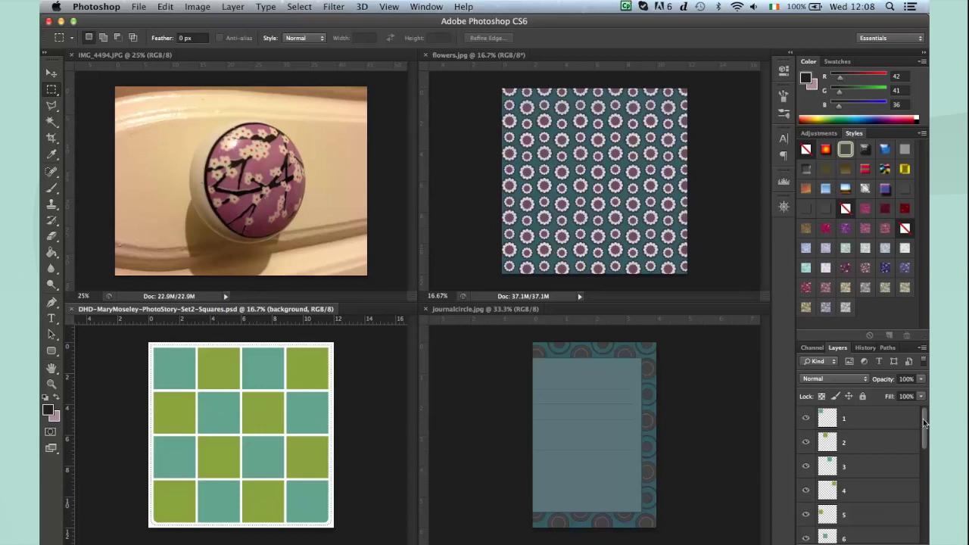
left_click_drag(923, 423, 924, 434)
left_click(633, 205)
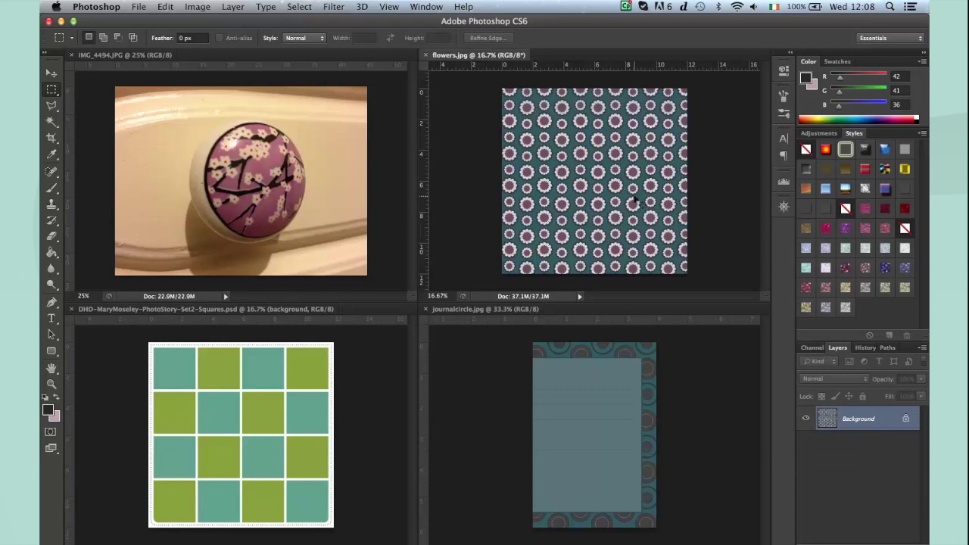
key("v")
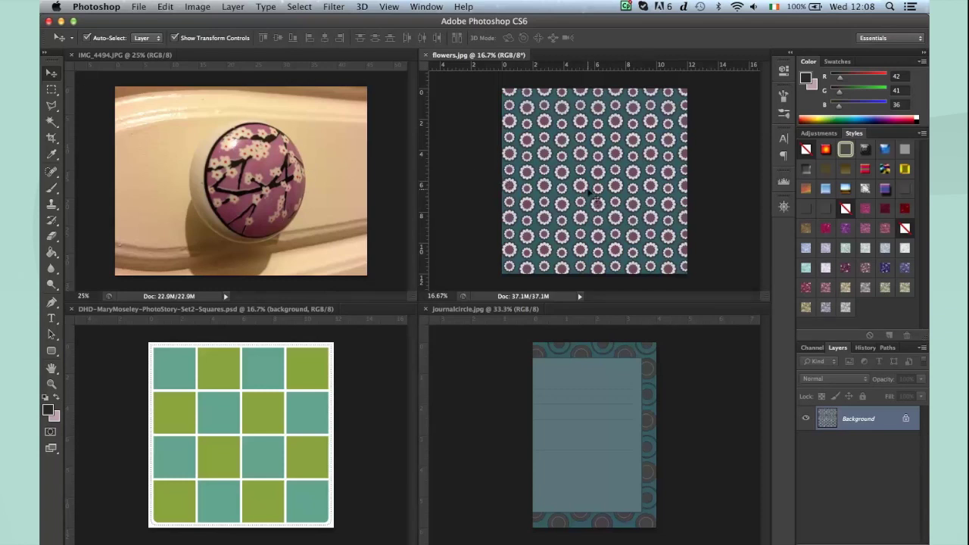
Step: Drag flowers.jpg into the squares template as Layer 1 above layer 6, scaled to one square
left_click_drag(590, 194, 260, 399)
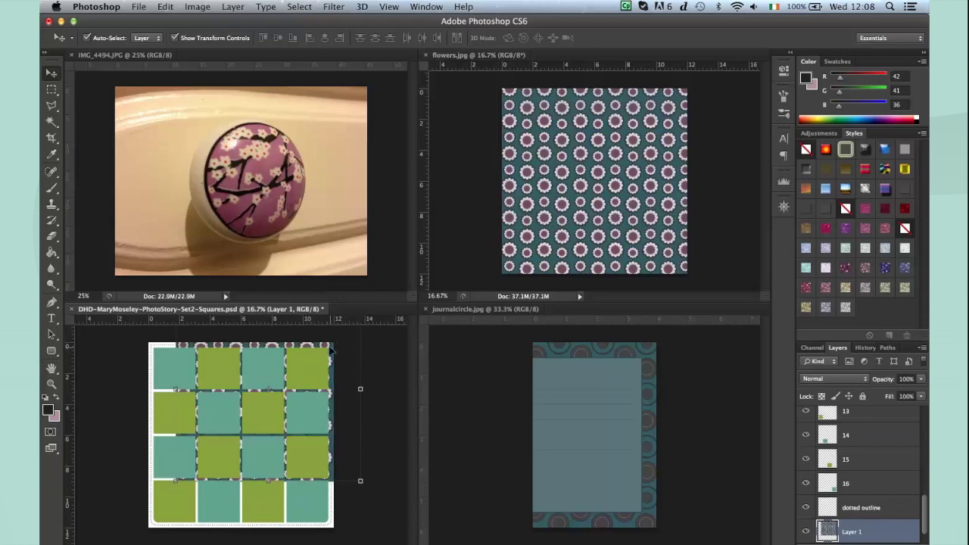
left_click_drag(329, 353, 304, 393)
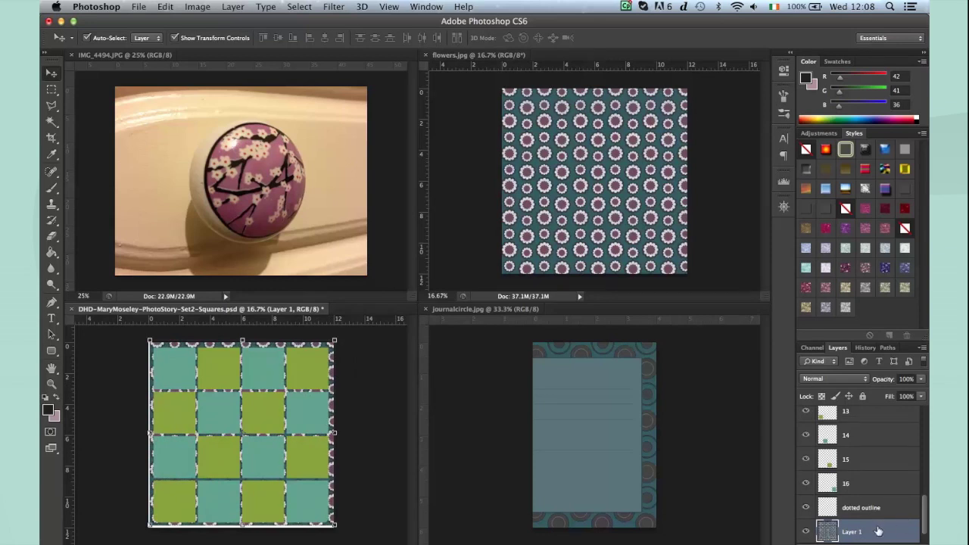
mouse_move(880, 530)
left_mouse_down()
mouse_move(866, 386)
mouse_move(862, 523)
left_mouse_up()
left_click_drag(921, 423, 920, 457)
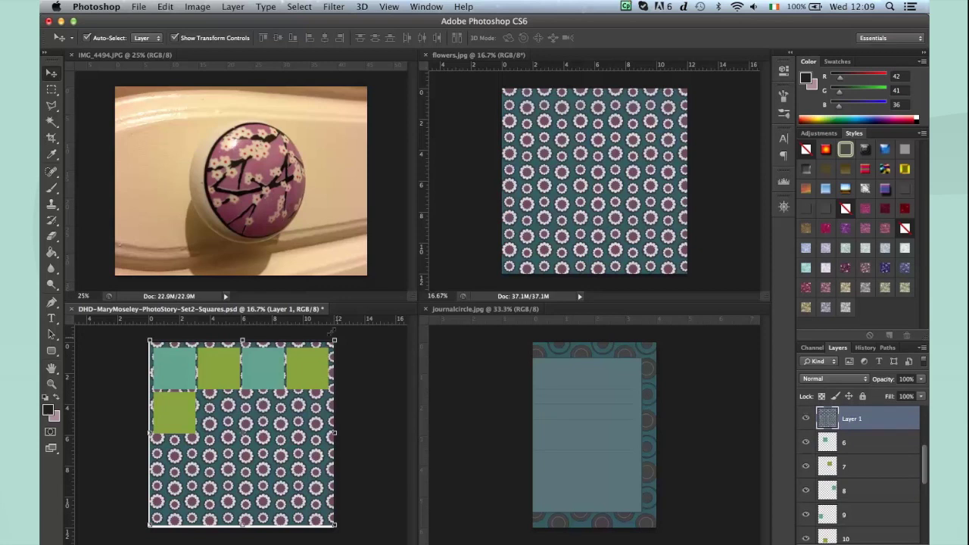
left_click_drag(330, 336, 227, 409)
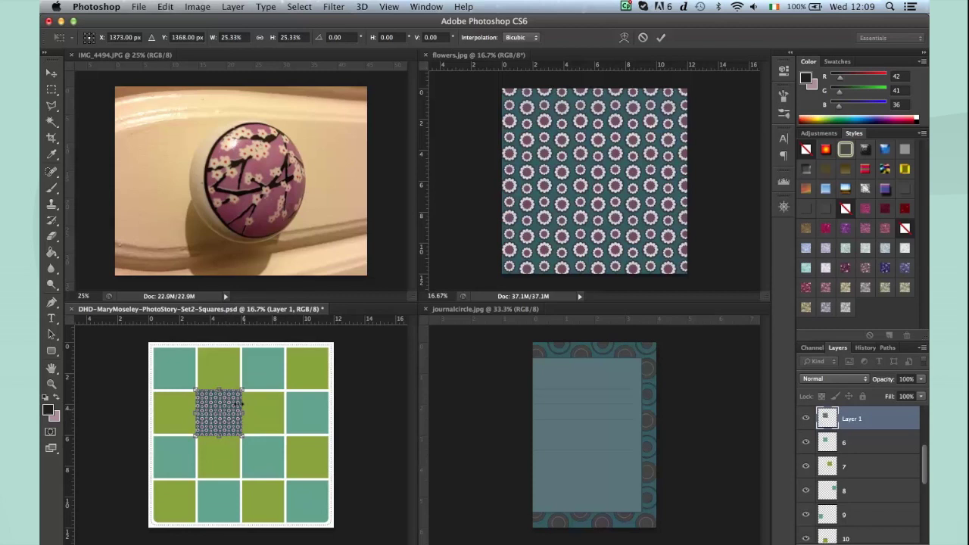
key("Return")
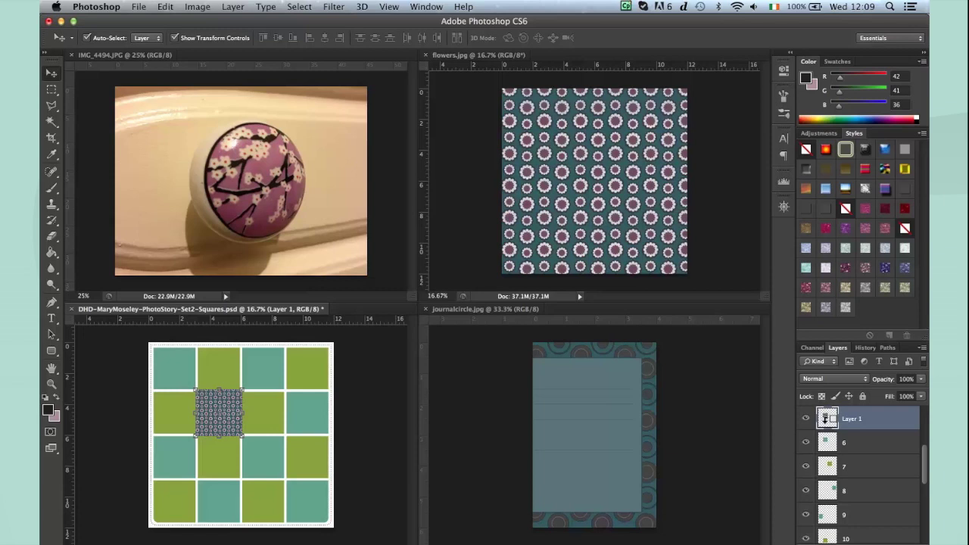
Step: Clip Layer 1 to square 6 and Free Transform it to about 2.947 in
left_click(825, 418, "alt")
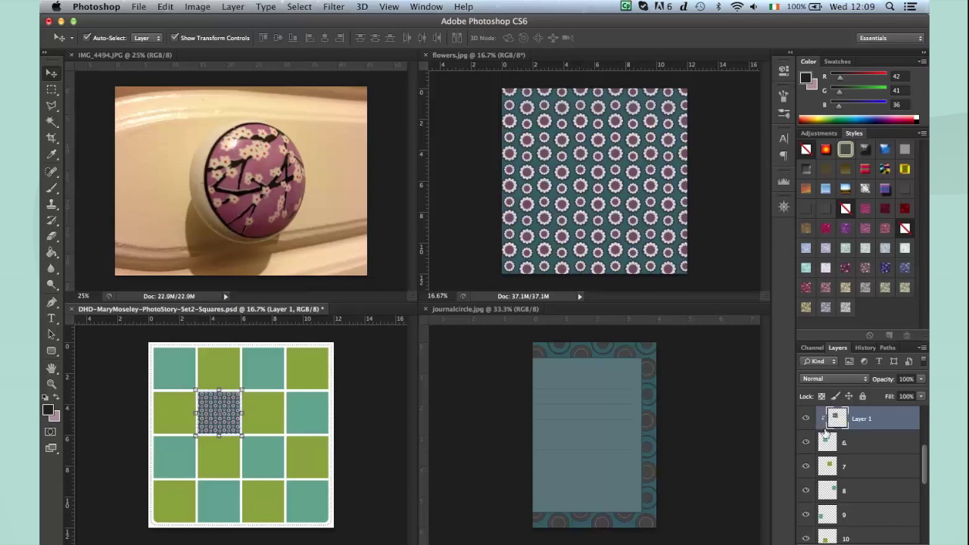
left_click(261, 374)
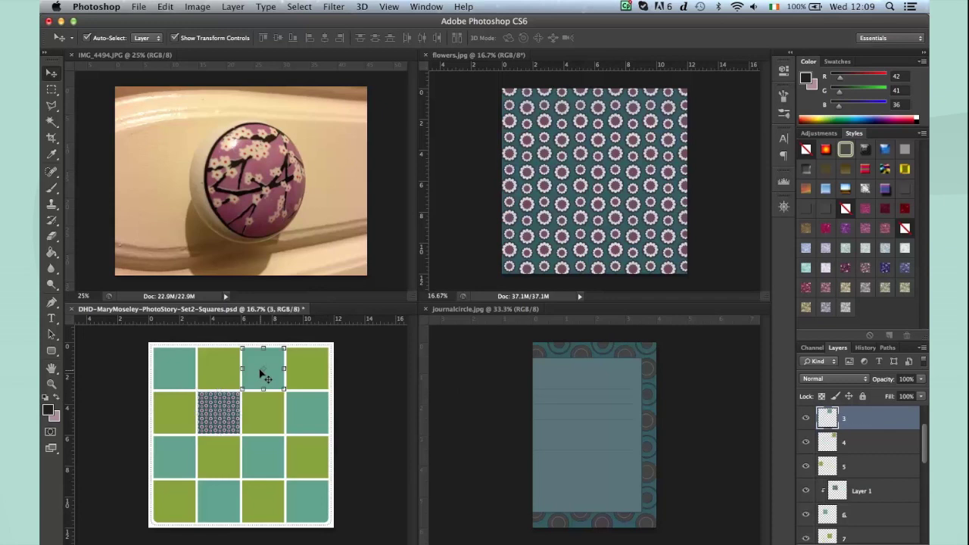
left_click(846, 493)
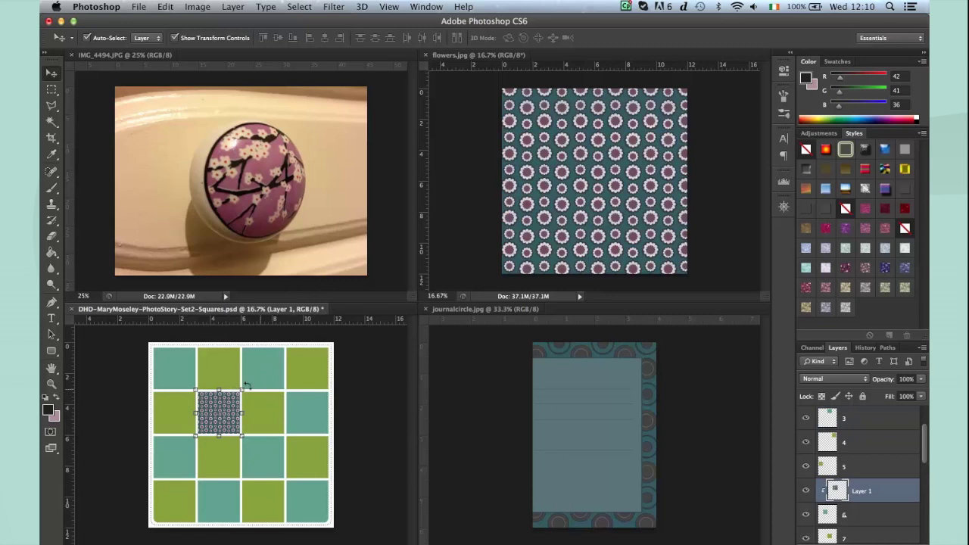
mouse_move(236, 385)
left_mouse_down()
mouse_move(318, 333)
mouse_move(223, 390)
mouse_move(314, 341)
mouse_move(241, 383)
mouse_move(285, 362)
mouse_move(220, 383)
mouse_move(280, 350)
mouse_move(233, 383)
left_mouse_up()
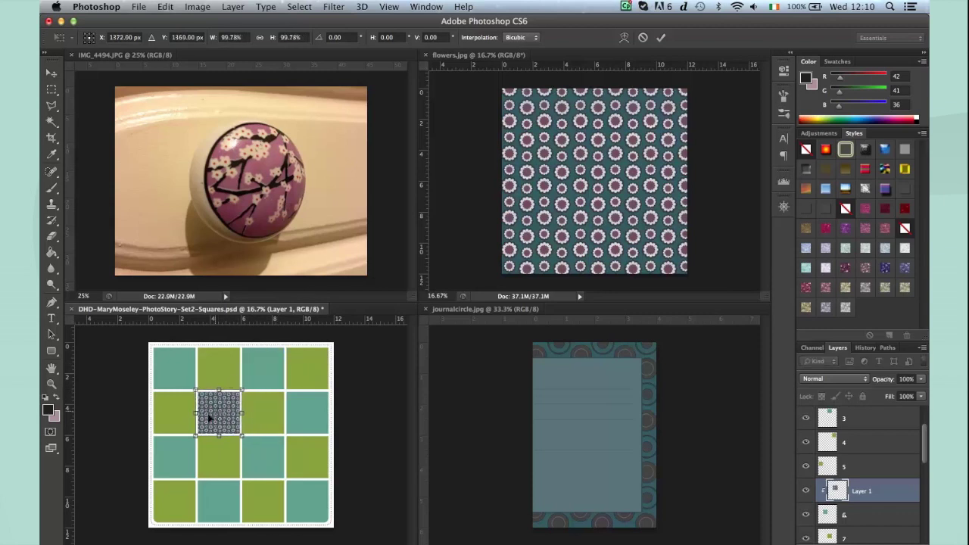
left_click_drag(190, 427, 191, 426)
key("Return")
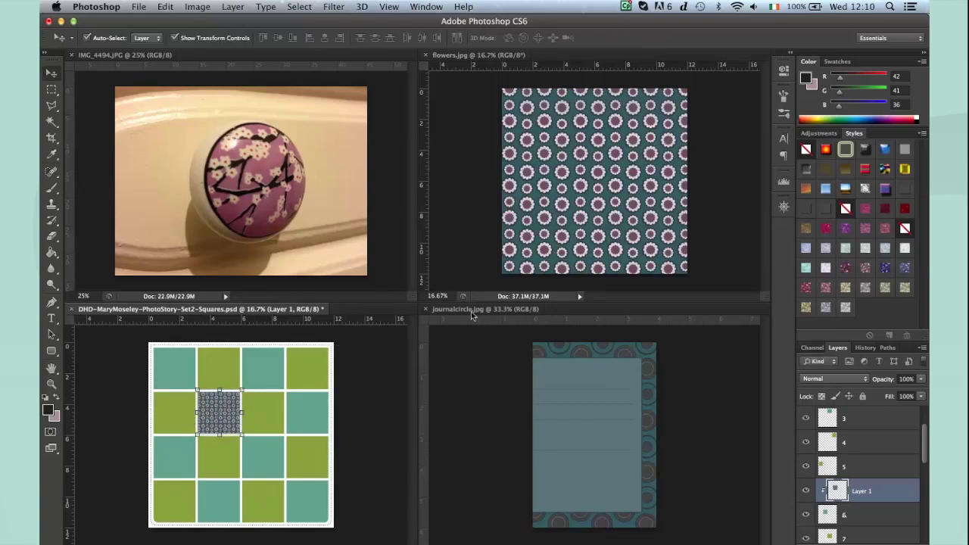
Step: Copy the journal card into the template as Layer 2 and place it at the grid's bottom-left
left_click(598, 421)
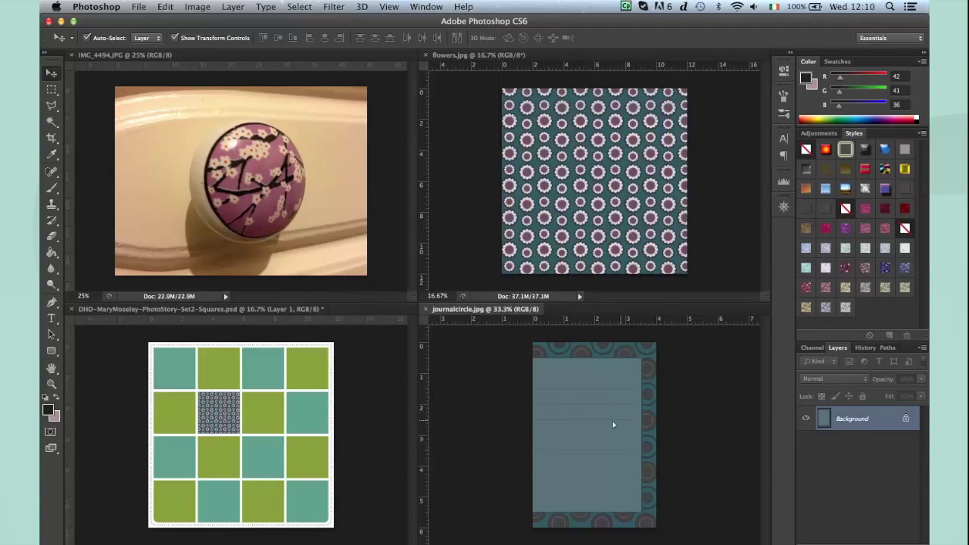
left_click_drag(612, 421, 198, 453)
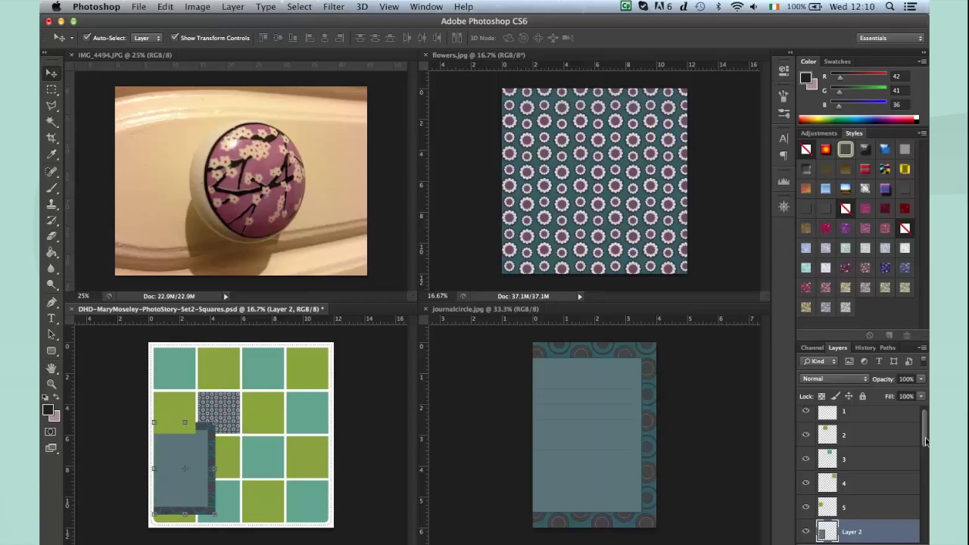
left_click_drag(921, 429, 921, 456)
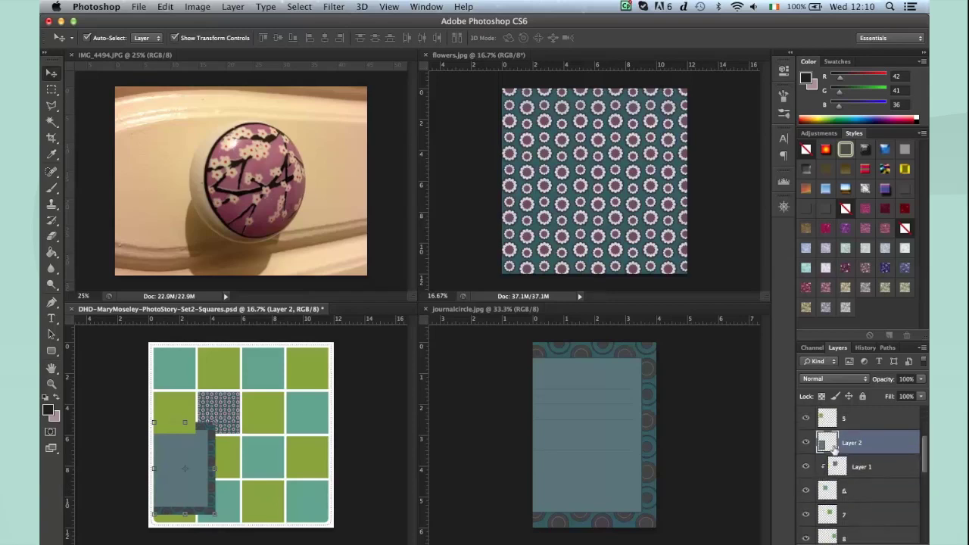
left_click_drag(824, 447, 825, 489)
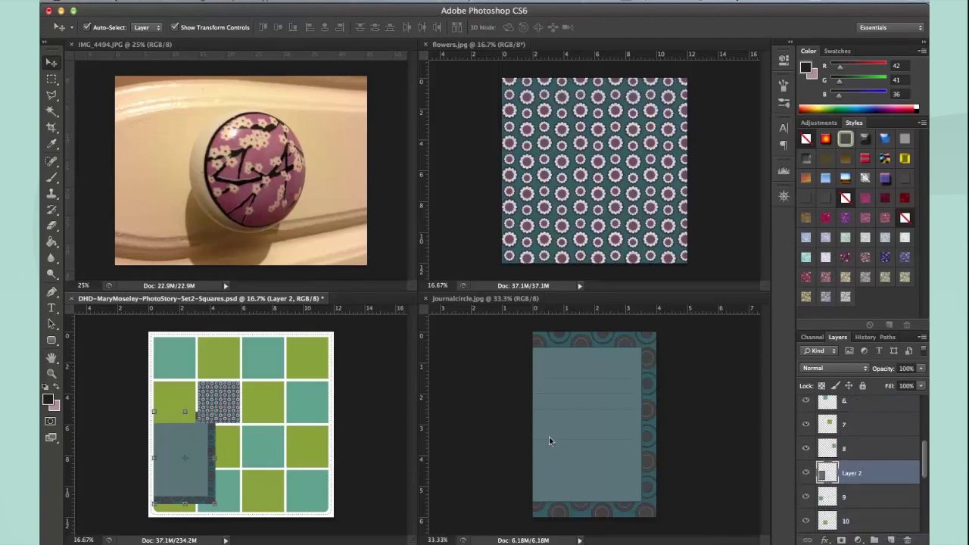
left_click_drag(184, 443, 168, 462)
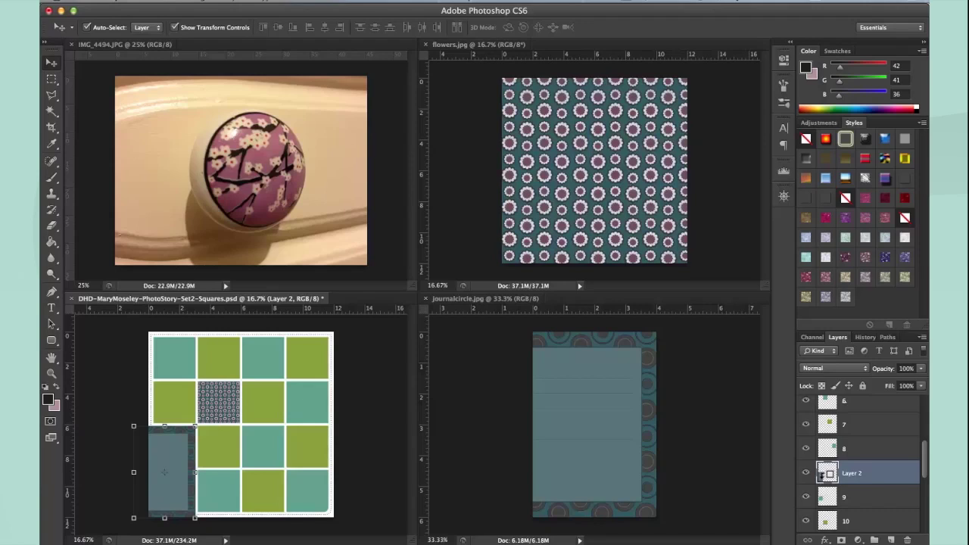
Step: Clip the journal card to the square beneath and scale it down to fill it
left_click(824, 474, "alt")
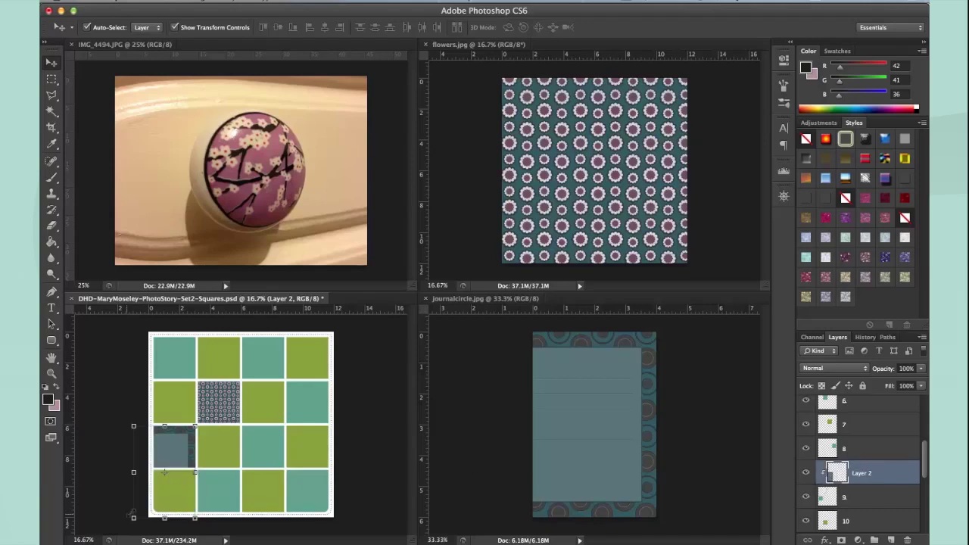
left_click_drag(131, 517, 135, 479)
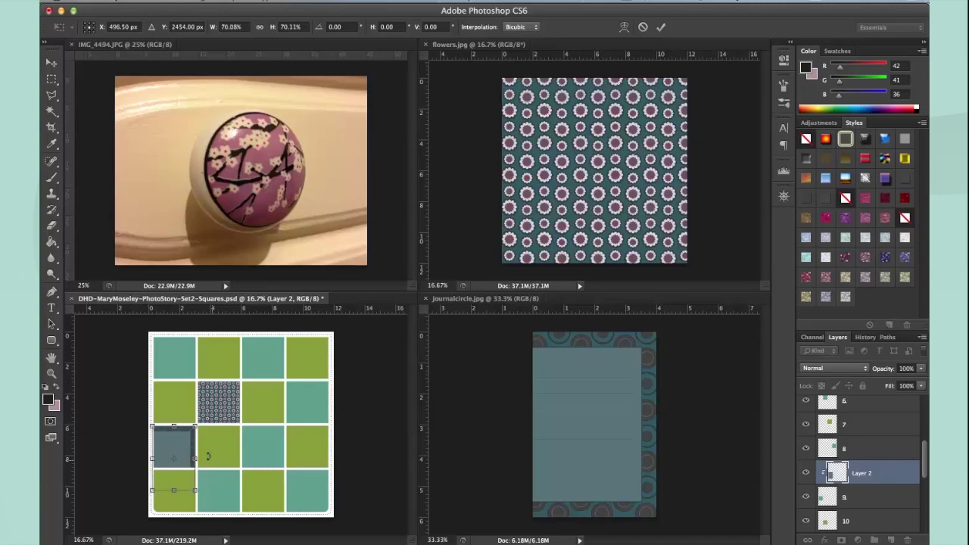
key("Return")
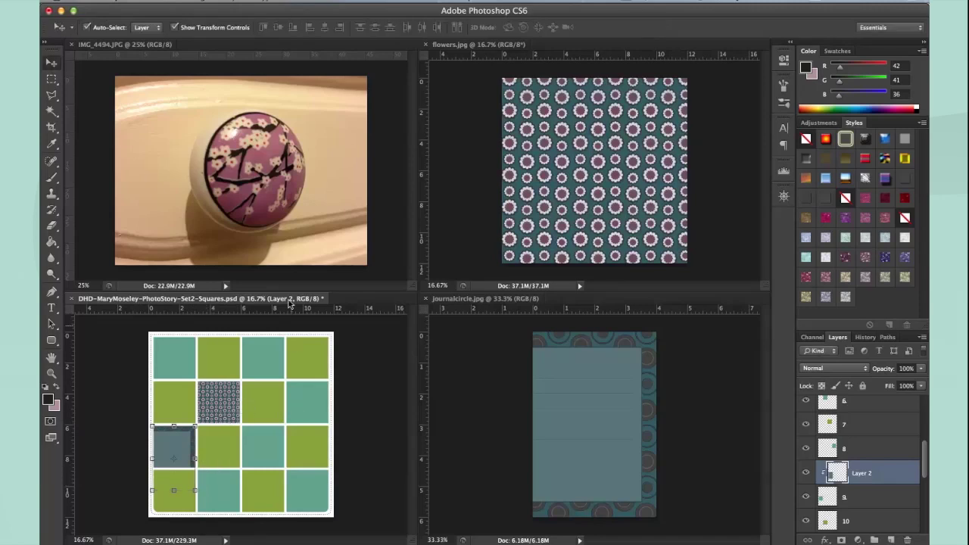
left_click(257, 213)
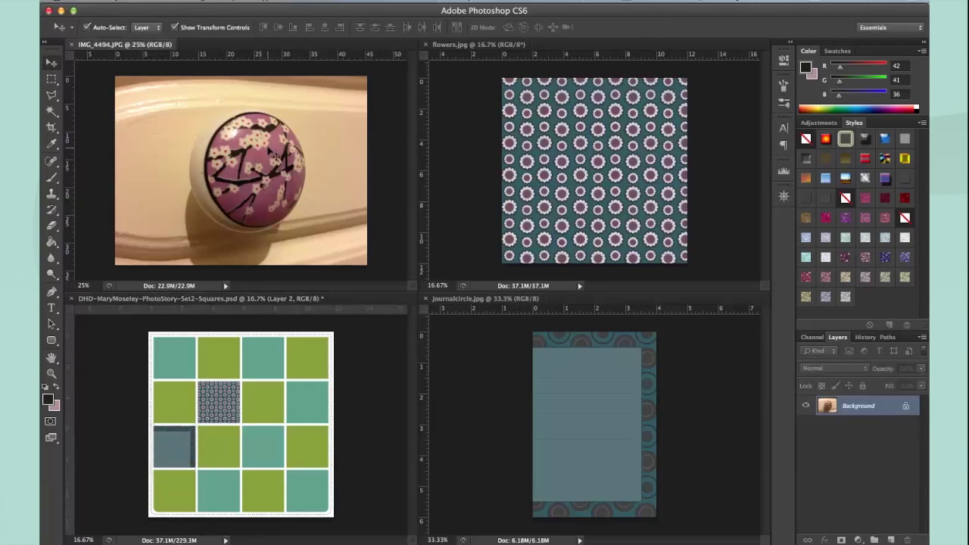
Step: Copy the knob photo into the template as Layer 3 above layer 7, shrunk to about 66%
left_click_drag(271, 154, 275, 420)
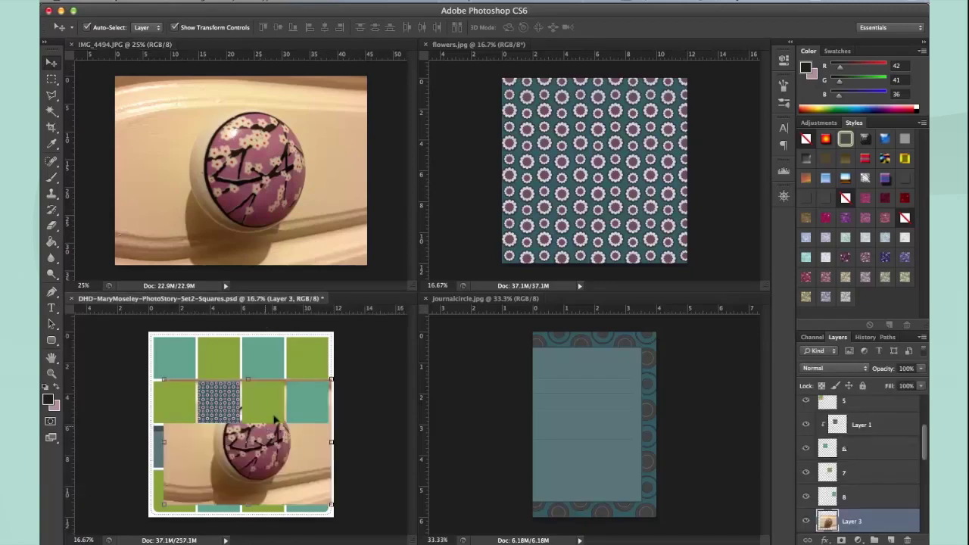
left_click_drag(277, 471, 288, 433)
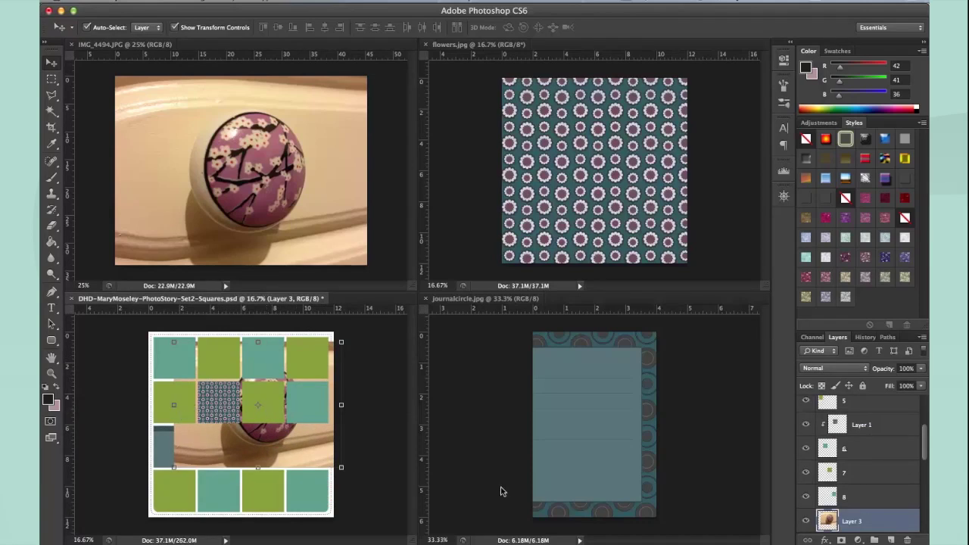
left_click_drag(827, 518, 830, 454)
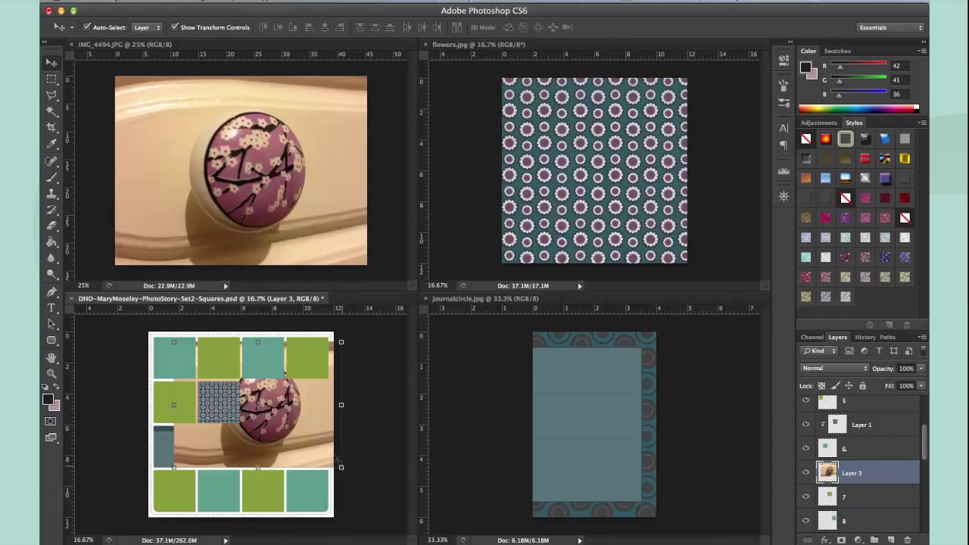
left_click_drag(340, 466, 299, 437)
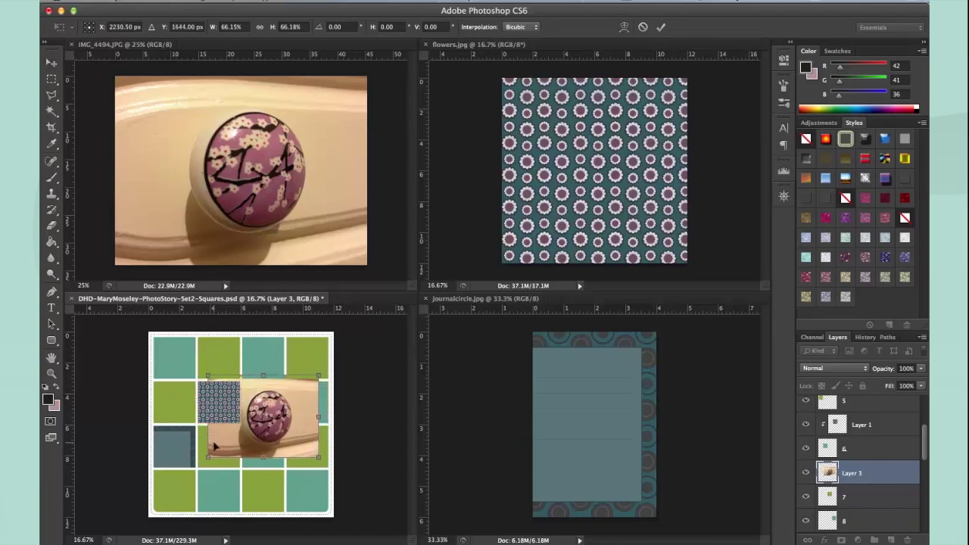
left_click_drag(205, 453, 221, 440)
key("Return")
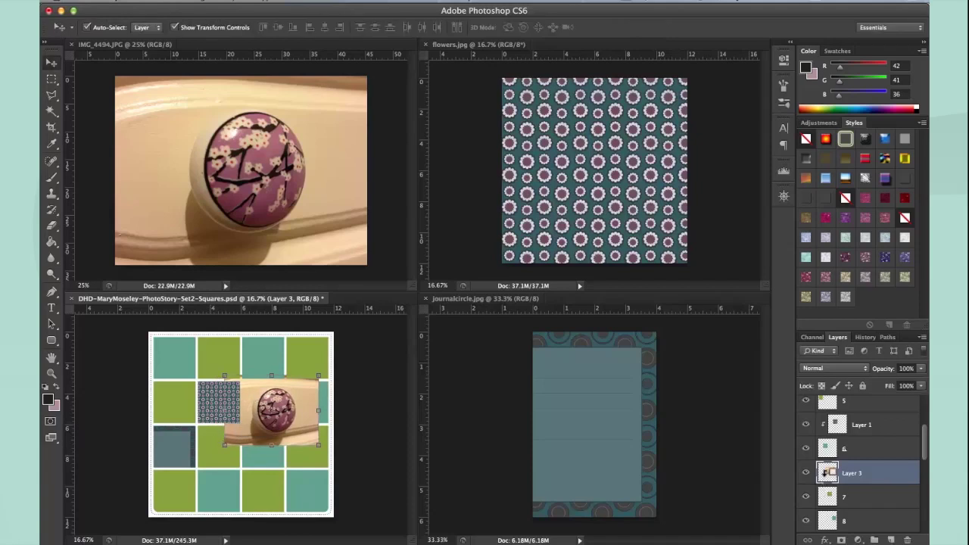
Step: Clip the knob photo into the square below and resize it to fit
left_click(826, 477, "alt")
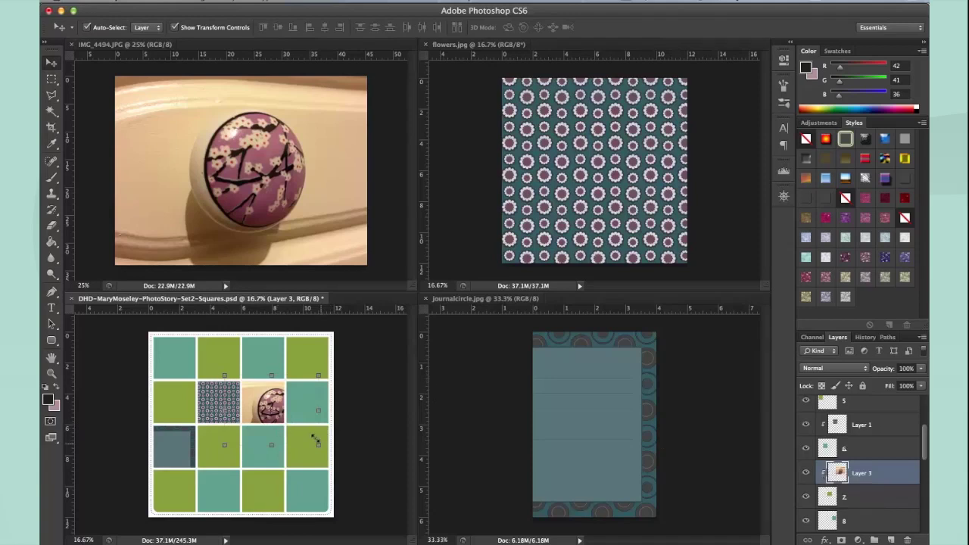
left_click_drag(314, 439, 292, 424)
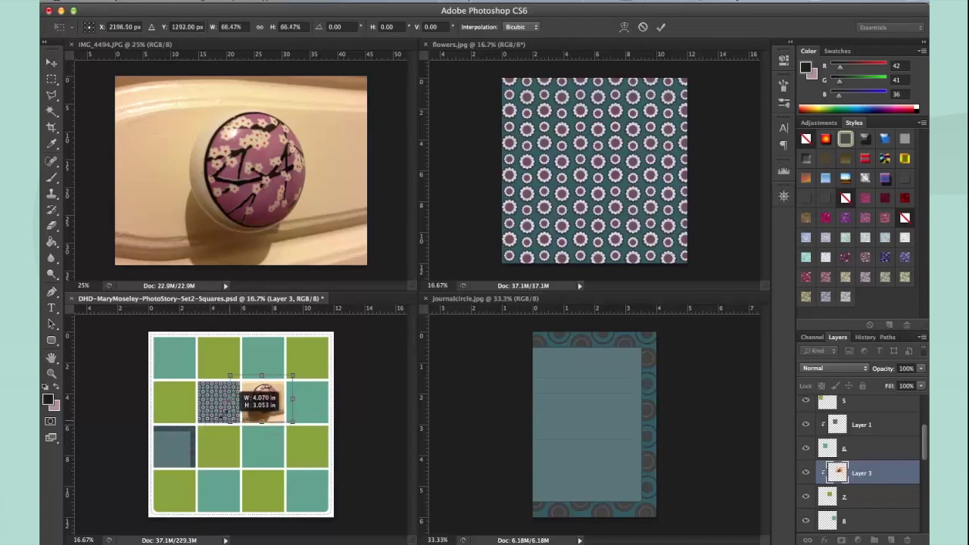
left_click_drag(224, 425, 219, 422)
key("Return")
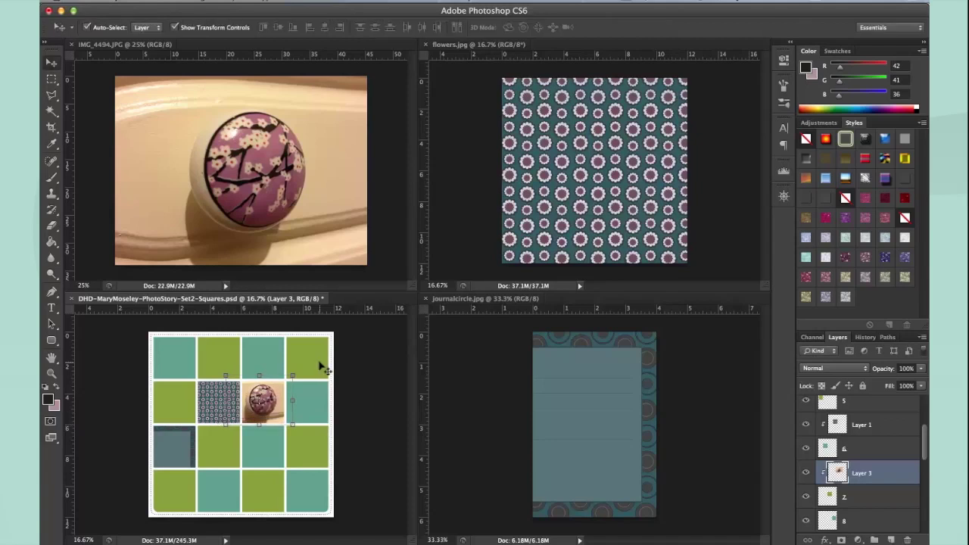
left_click(318, 353)
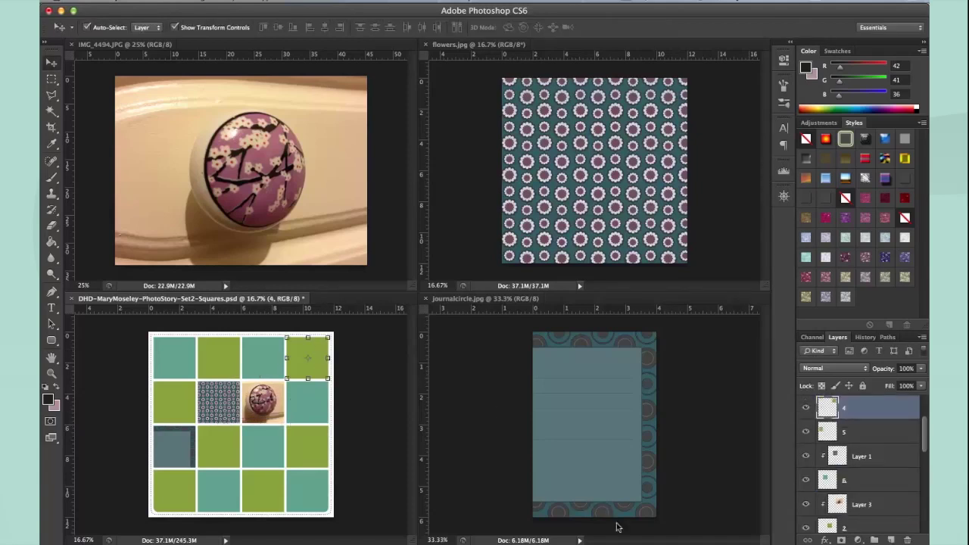
Step: Select Layer 3, nudge the knob photo within its square, and start a Free Transform
left_click(850, 455)
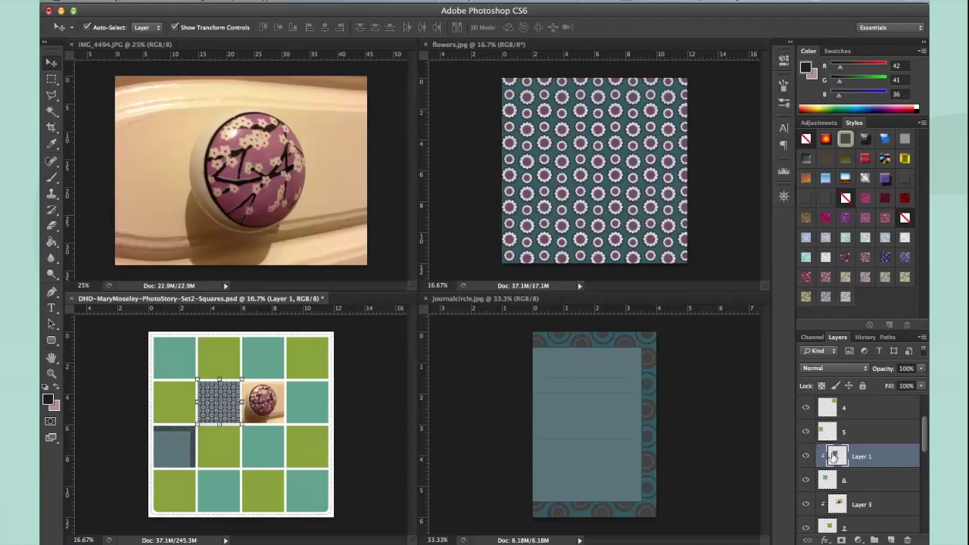
left_click(277, 411)
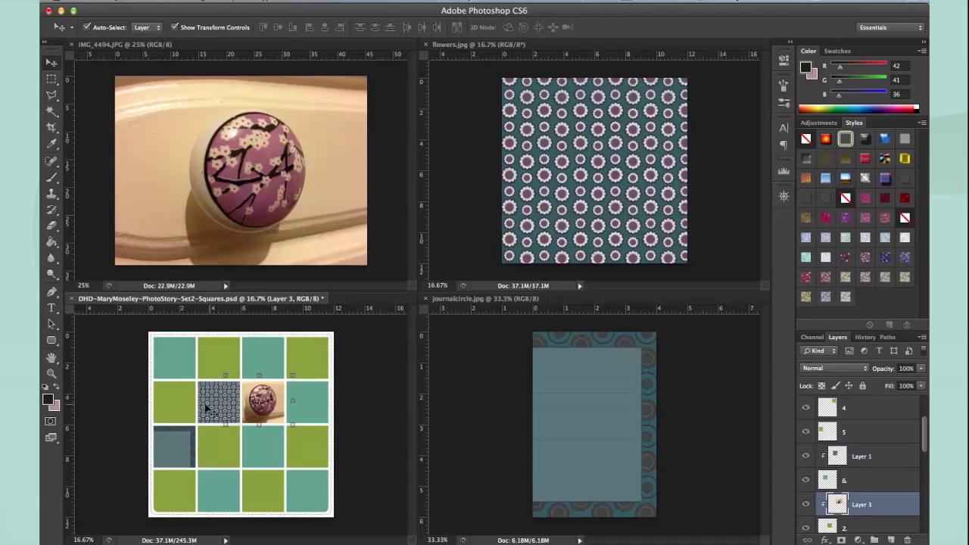
mouse_move(268, 415)
left_mouse_down()
mouse_move(253, 415)
mouse_move(281, 417)
mouse_move(271, 413)
left_mouse_up()
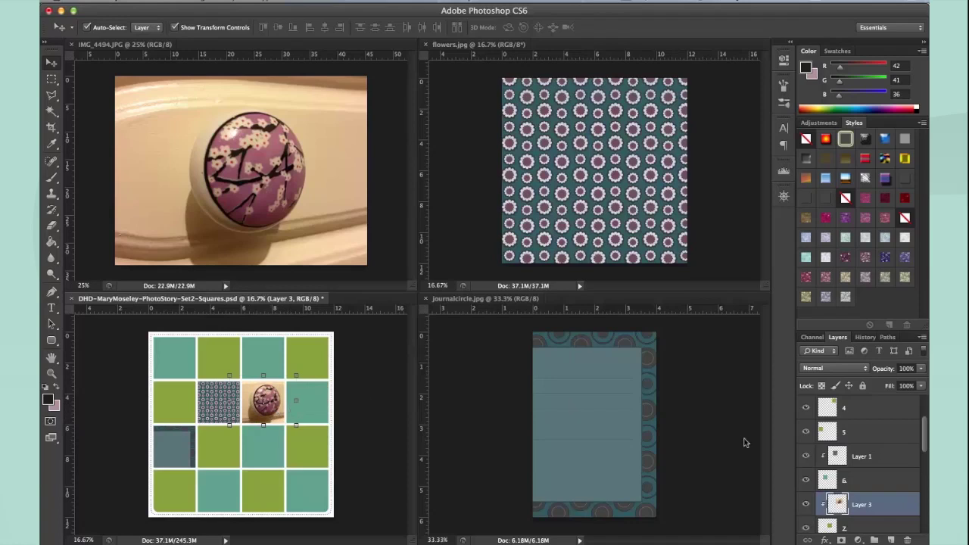
left_click_drag(920, 431, 921, 442)
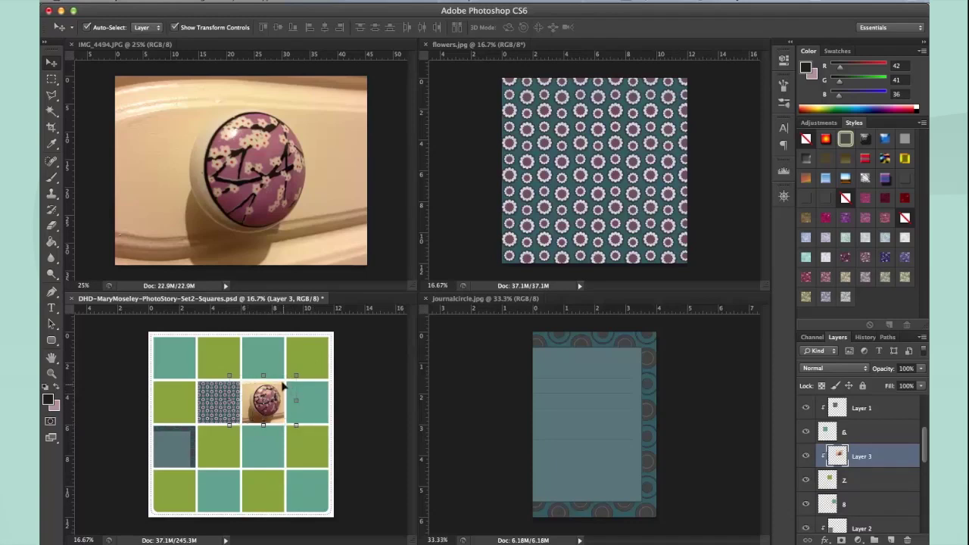
key("super+t")
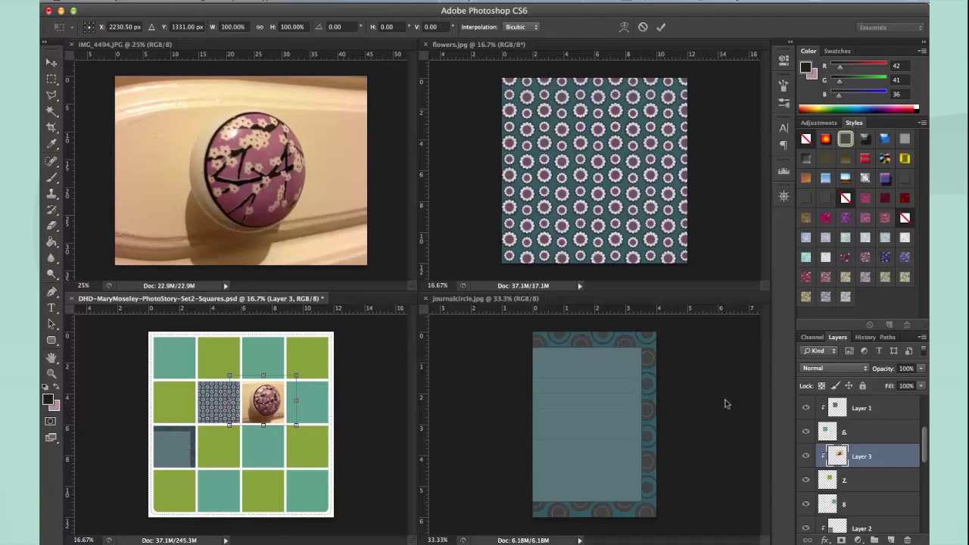
Step: Try a Drop Shadow on Layer 3's Layer Style, then cancel without applying it
double_click(891, 465)
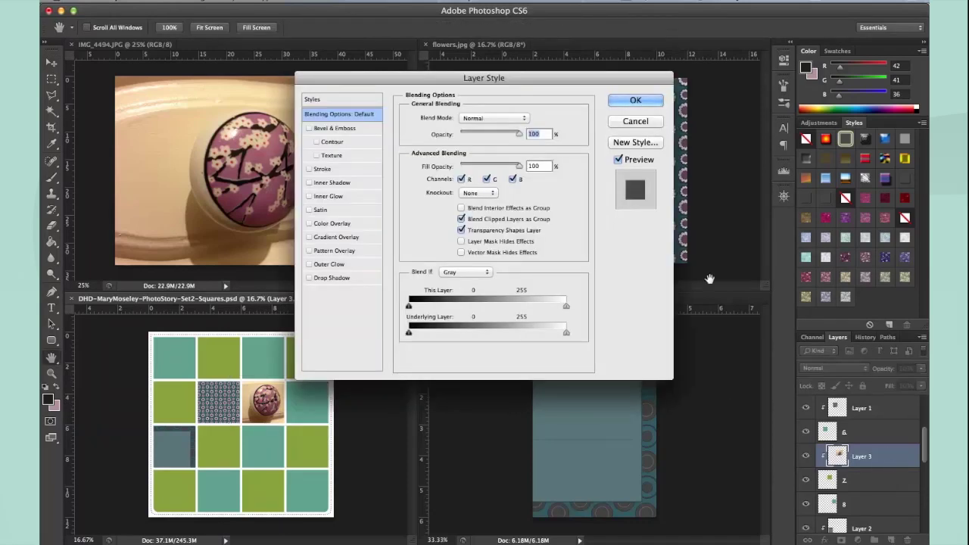
left_click_drag(488, 76, 568, 71)
left_click(390, 273)
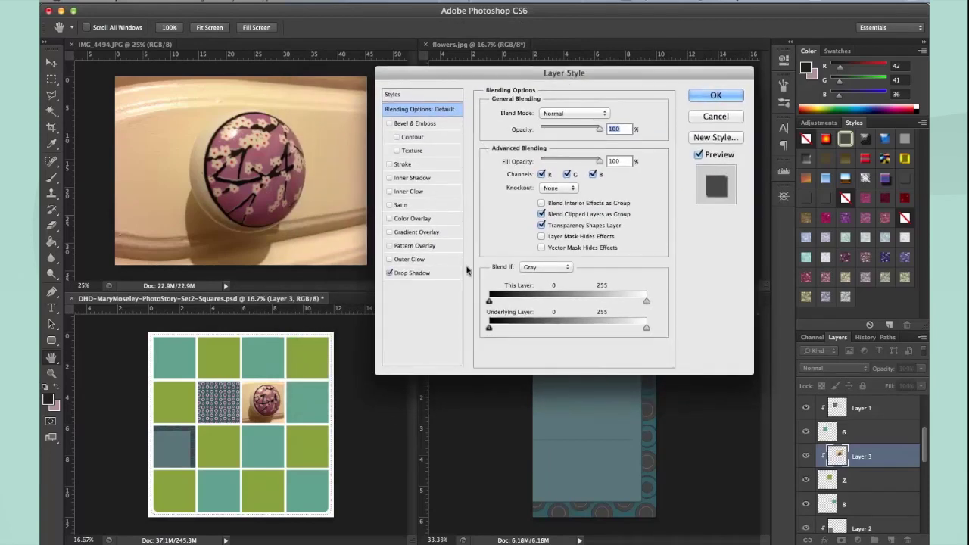
left_click(421, 273)
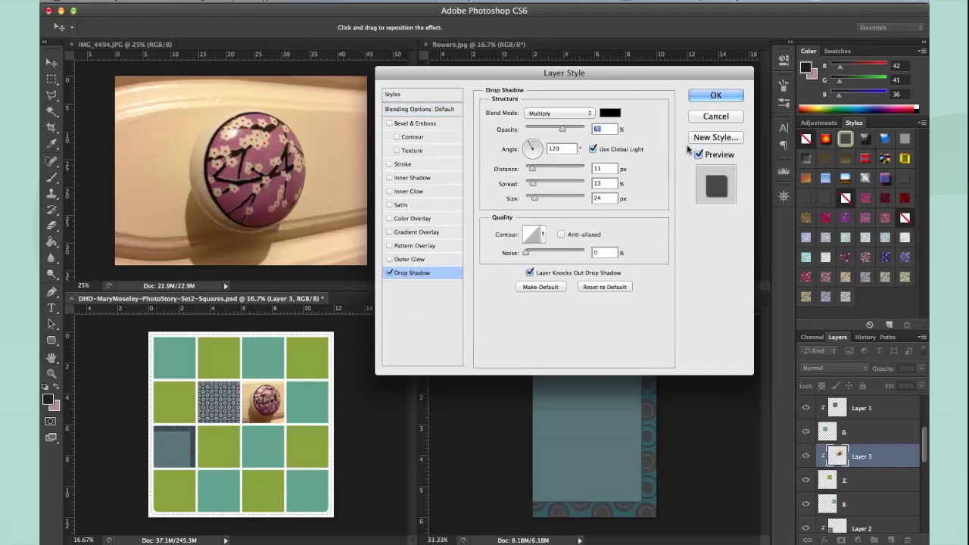
left_click(709, 119)
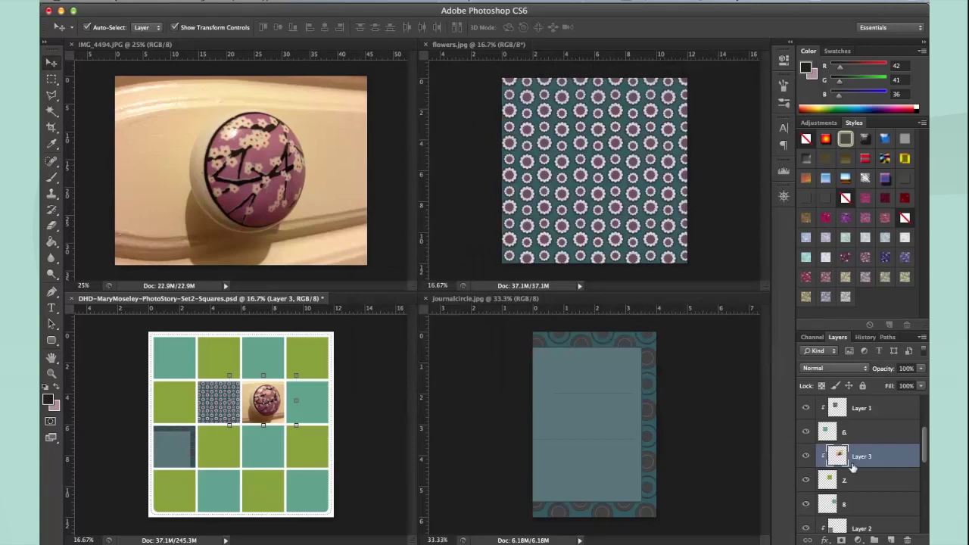
left_click(881, 481)
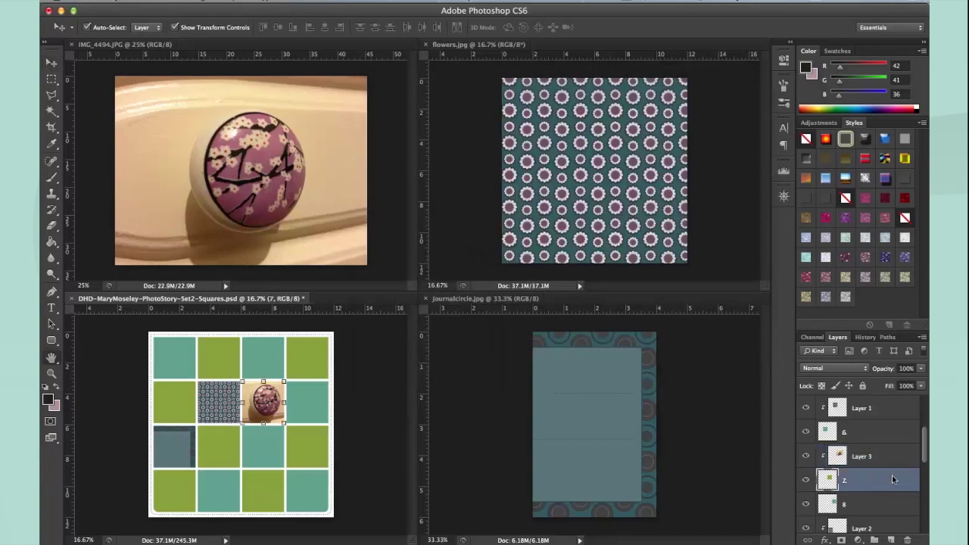
Step: In layer 7's Layer Style, turn off Drop Shadow and enable Inner Shadow
double_click(892, 477)
left_click(415, 272)
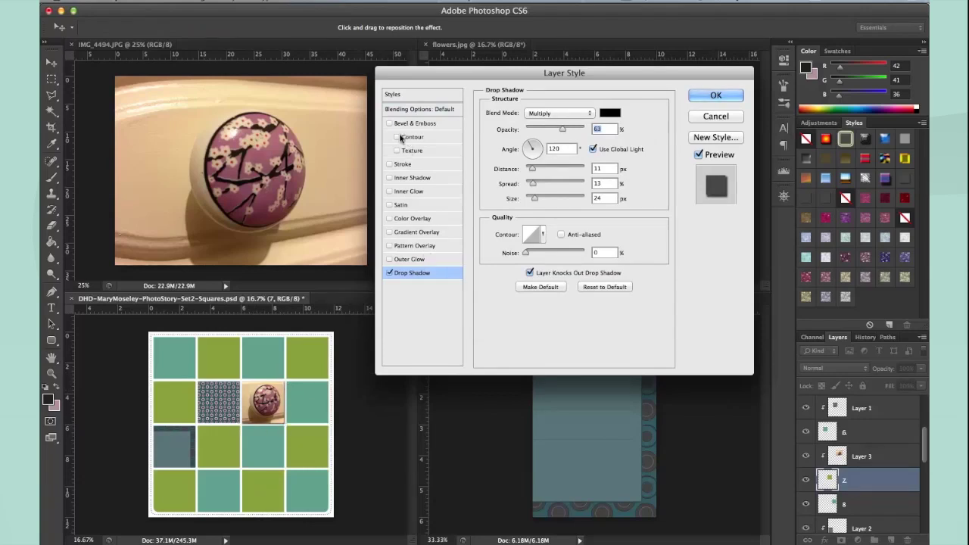
left_click(389, 273)
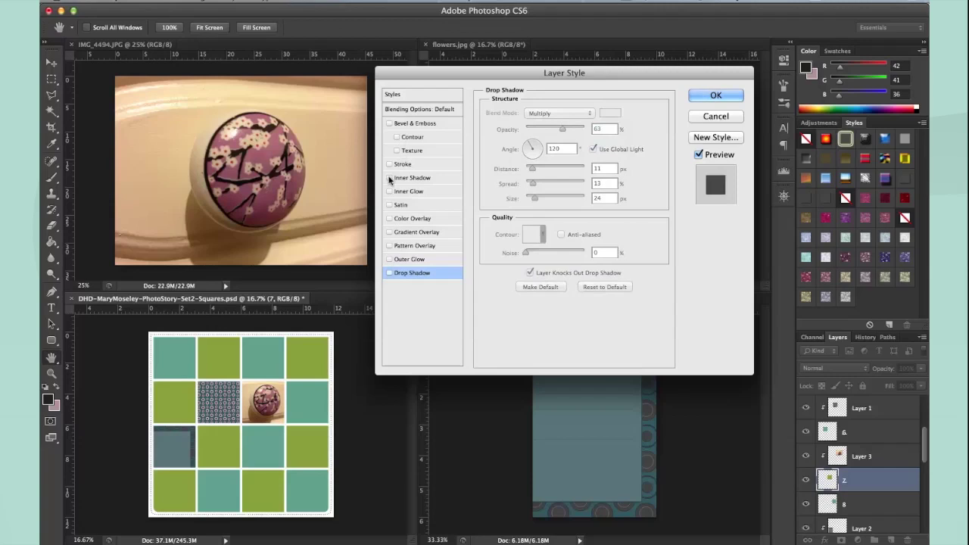
left_click(389, 177)
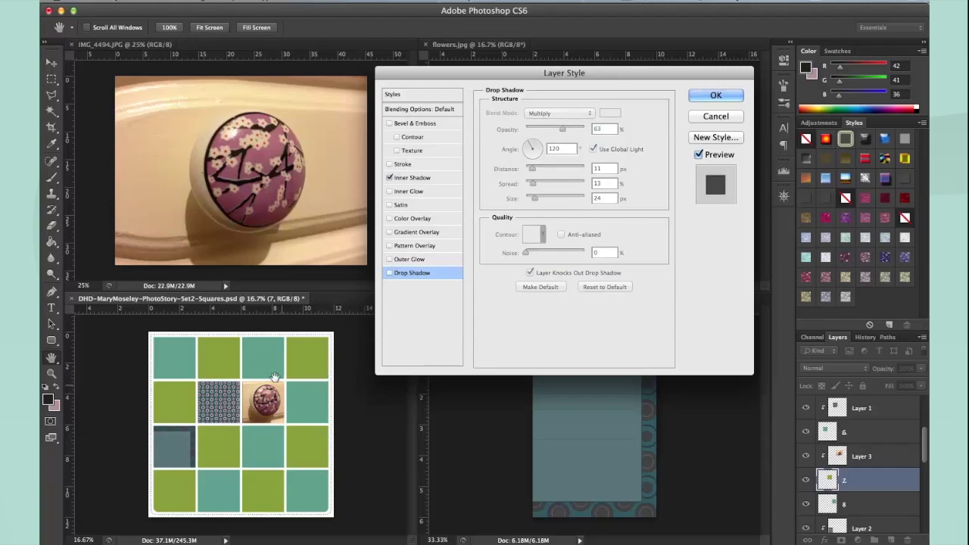